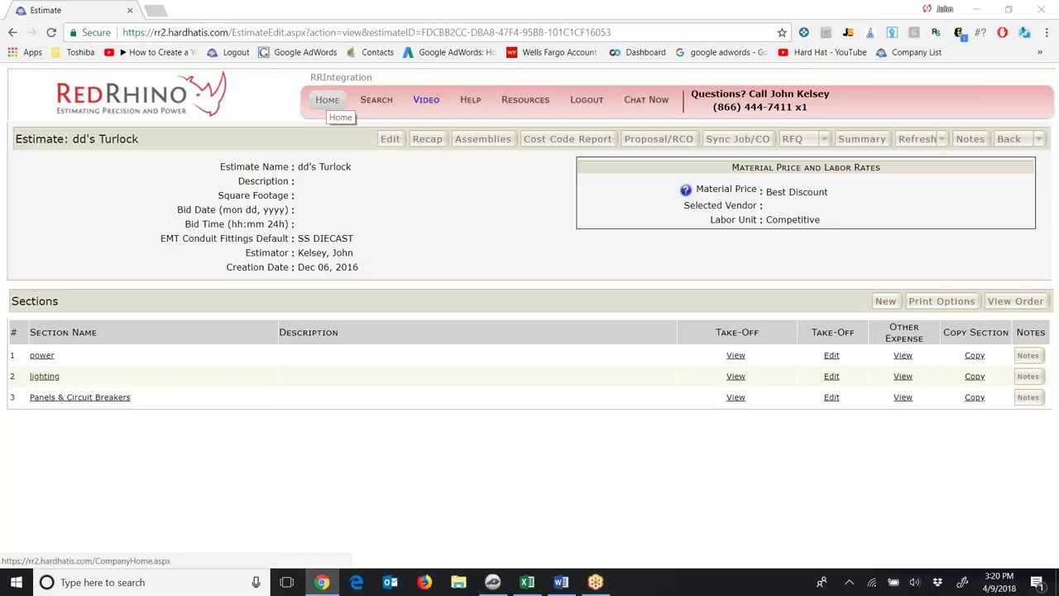
From Red Rhino's home page, expand the Material Take-Off Forms (PDF) list and scroll through it.
click(328, 100)
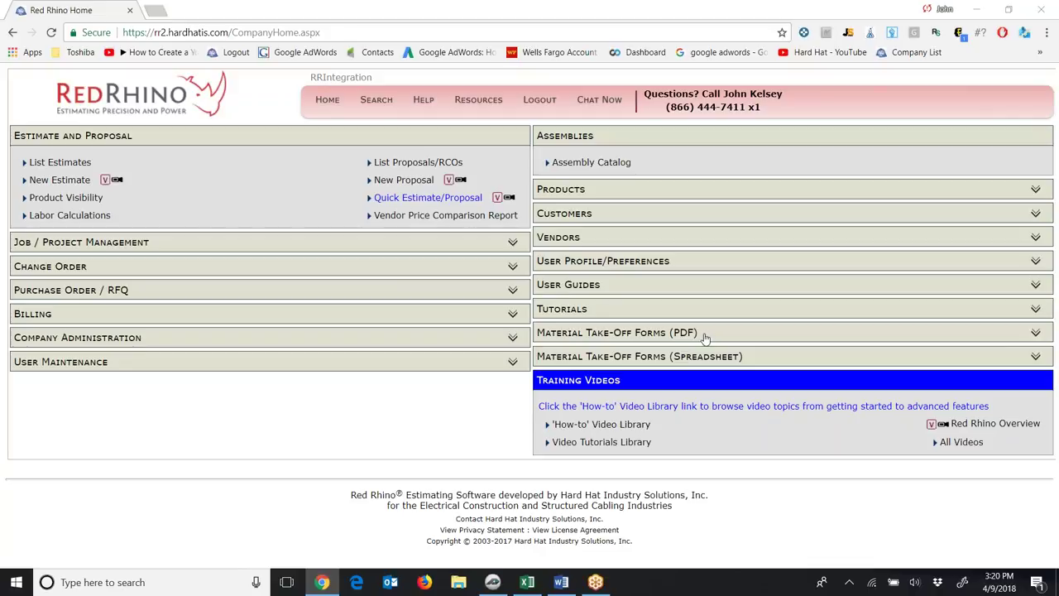
click(647, 333)
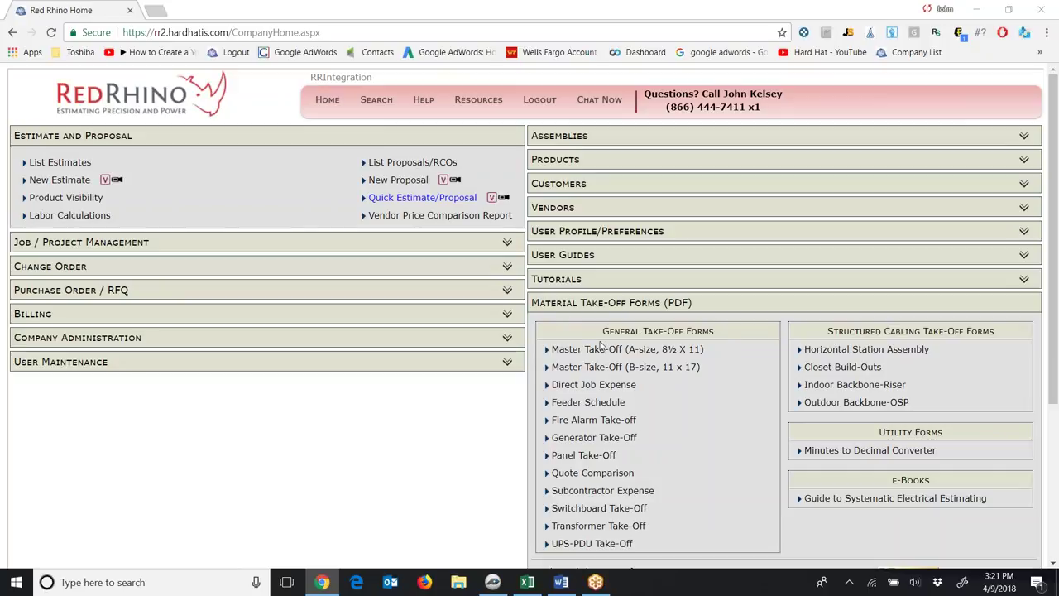
scroll(598, 324, down, 3)
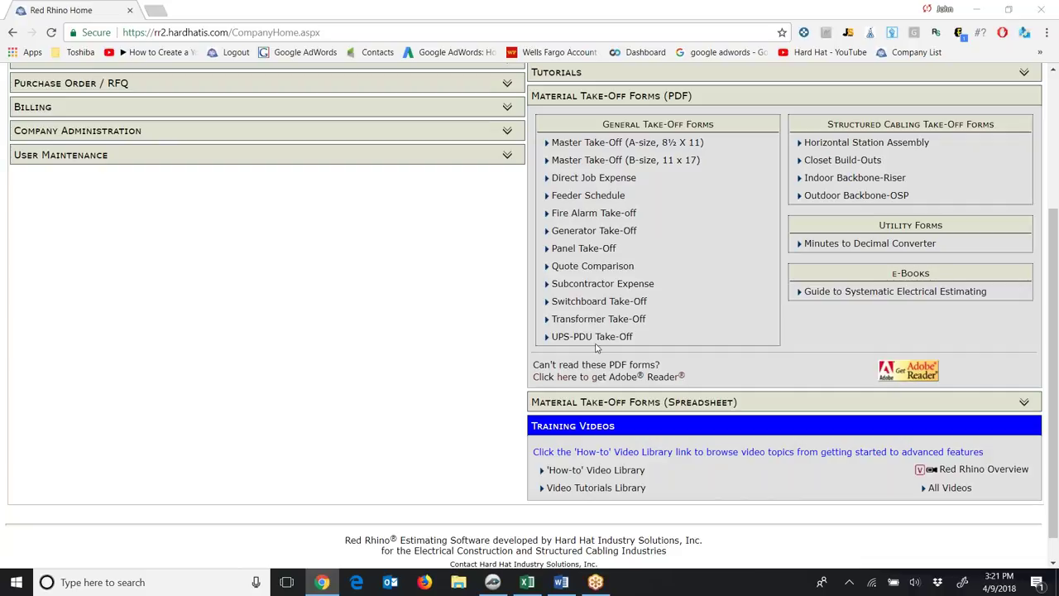
Expand Material Take-Off Forms (Spreadsheet) to reach Panel Take-Off A Form.xlsx.
click(658, 402)
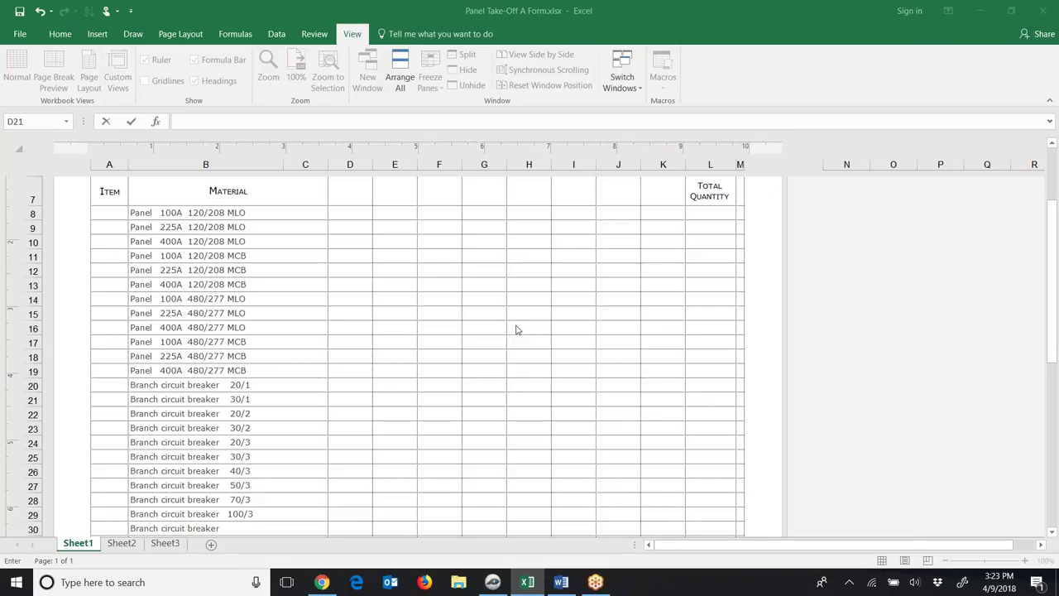
Scroll the Excel take-off sheet back up to row 1 to show the job header.
click(1049, 304)
drag(1047, 257, 1048, 205)
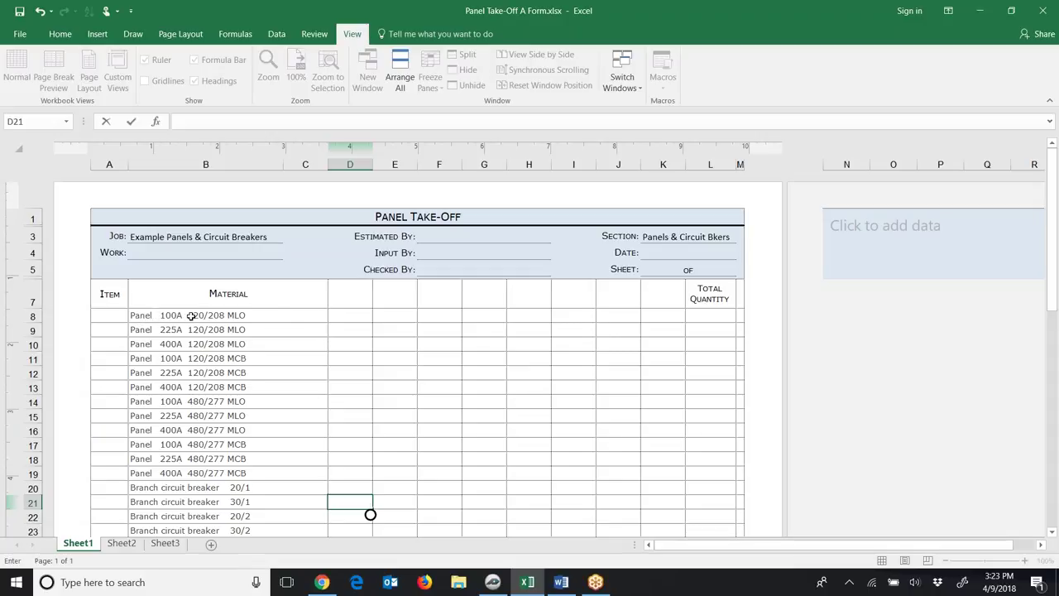
Enter 1 for the 100A 120/208 MLO panel in D8 and 1 for the 225A 480/277 MLO panel in D15.
click(349, 318)
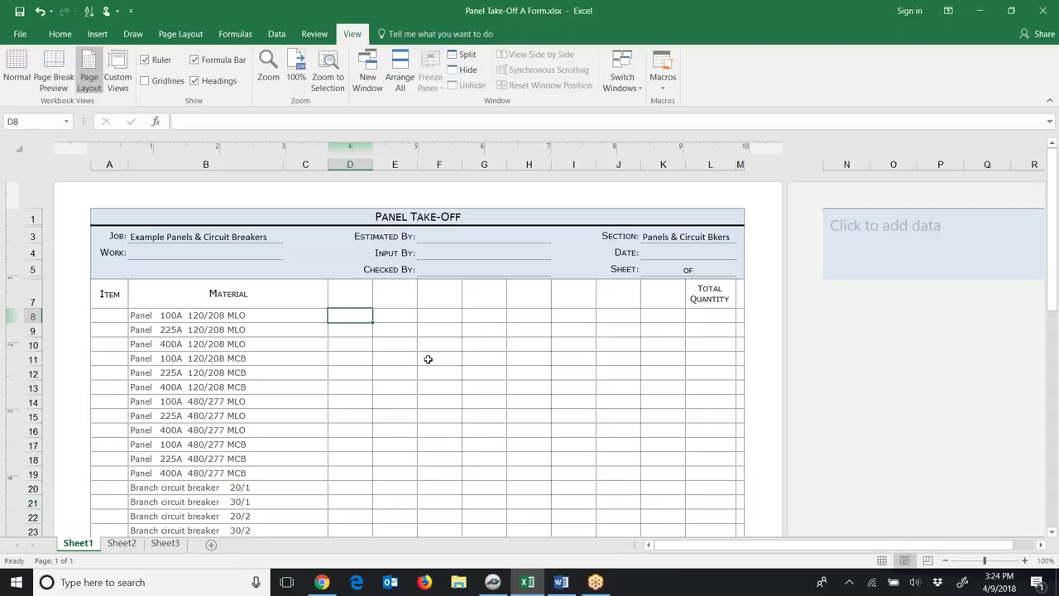
text(1)
click(348, 417)
text(1)
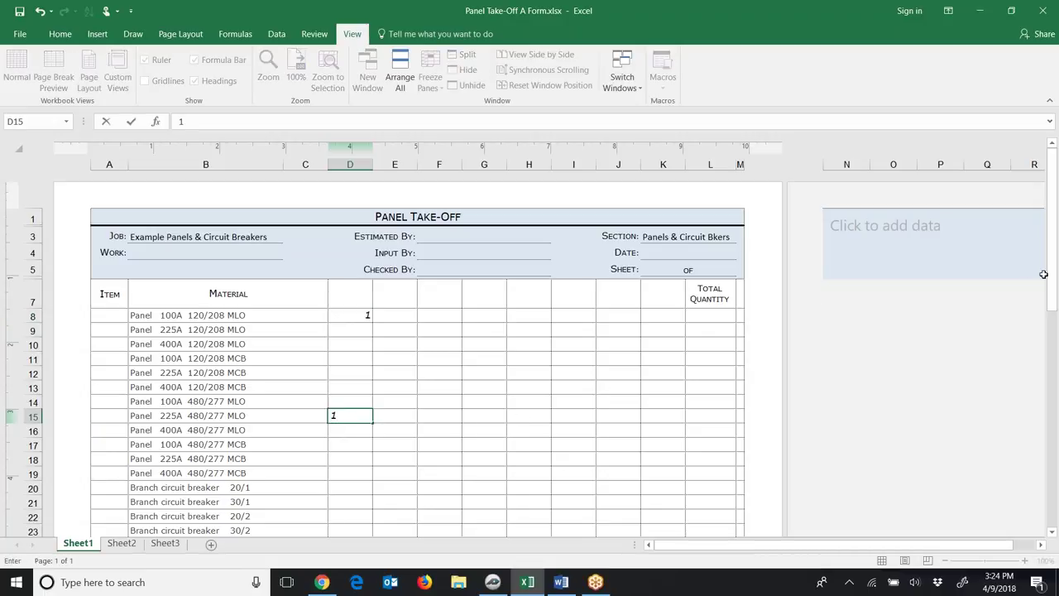
drag(1053, 268, 1051, 345)
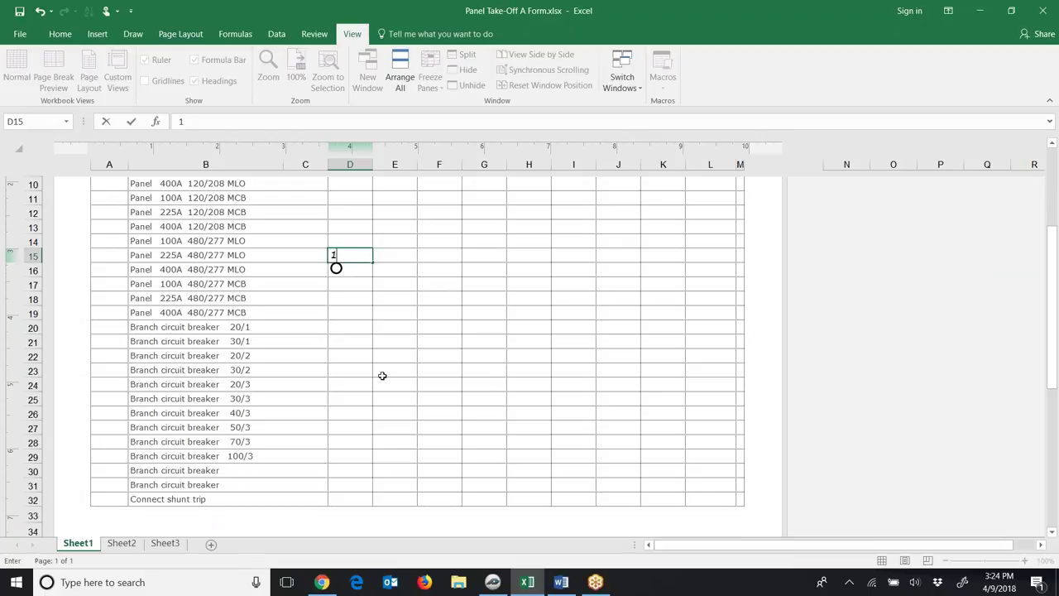
click(427, 253)
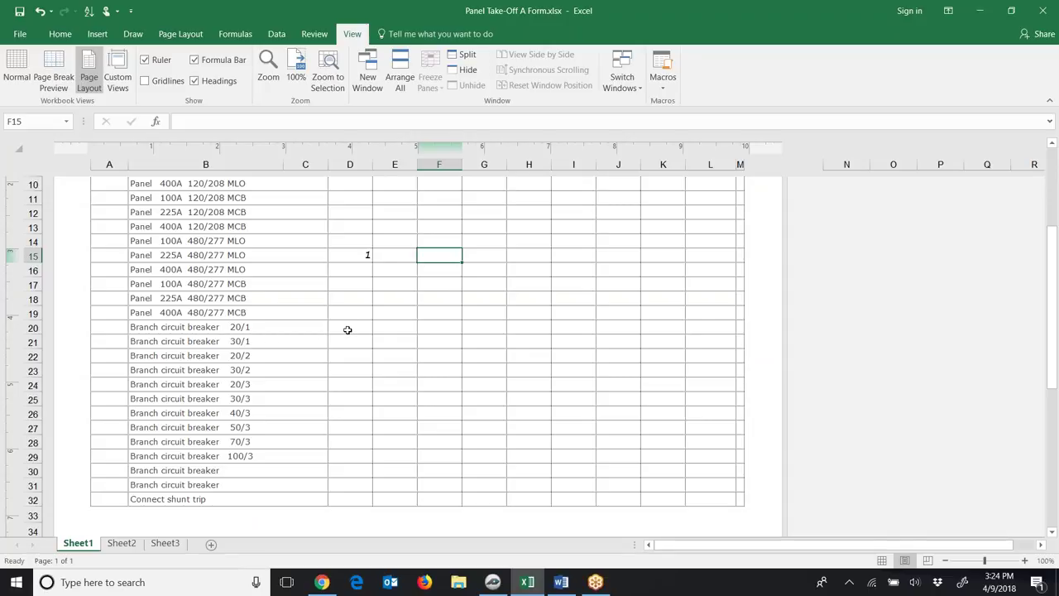
Enter breaker counts: 34 for 20/1, 2 for 30/1 and 2 for 30/2.
click(347, 329)
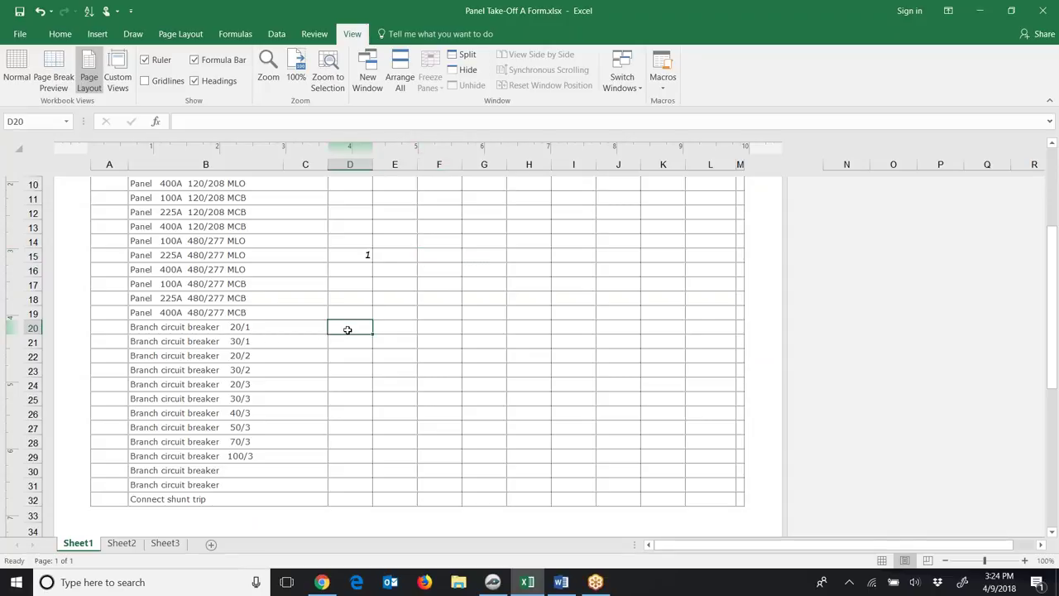
text(34)
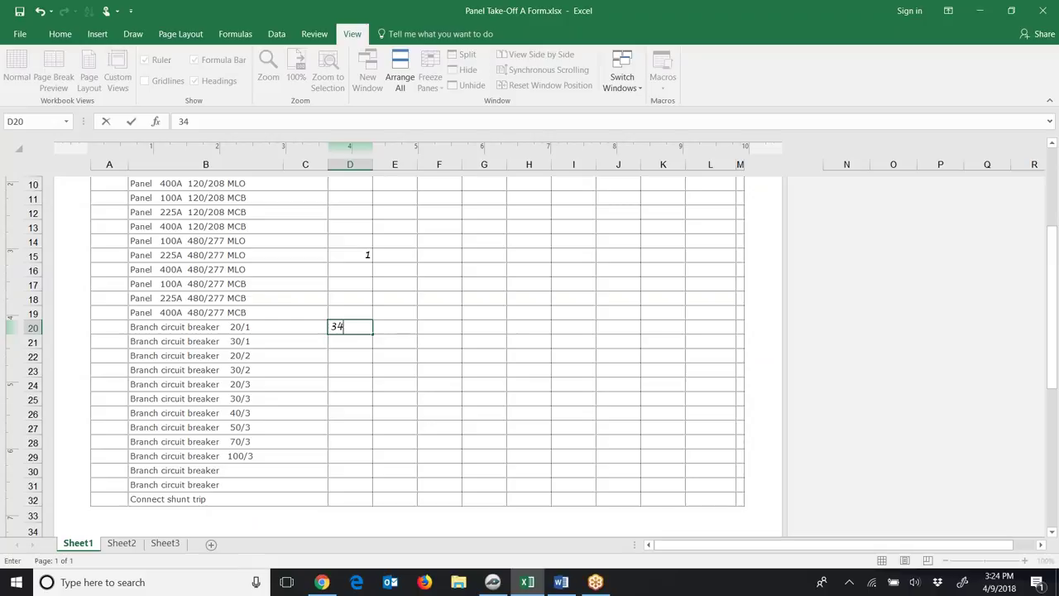
click(348, 341)
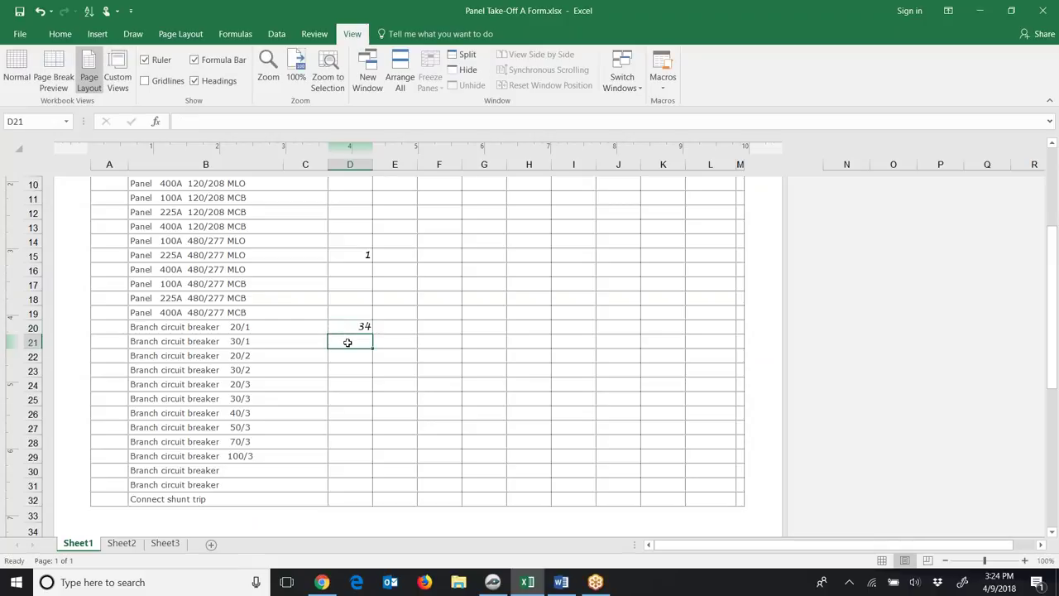
text(2)
click(347, 365)
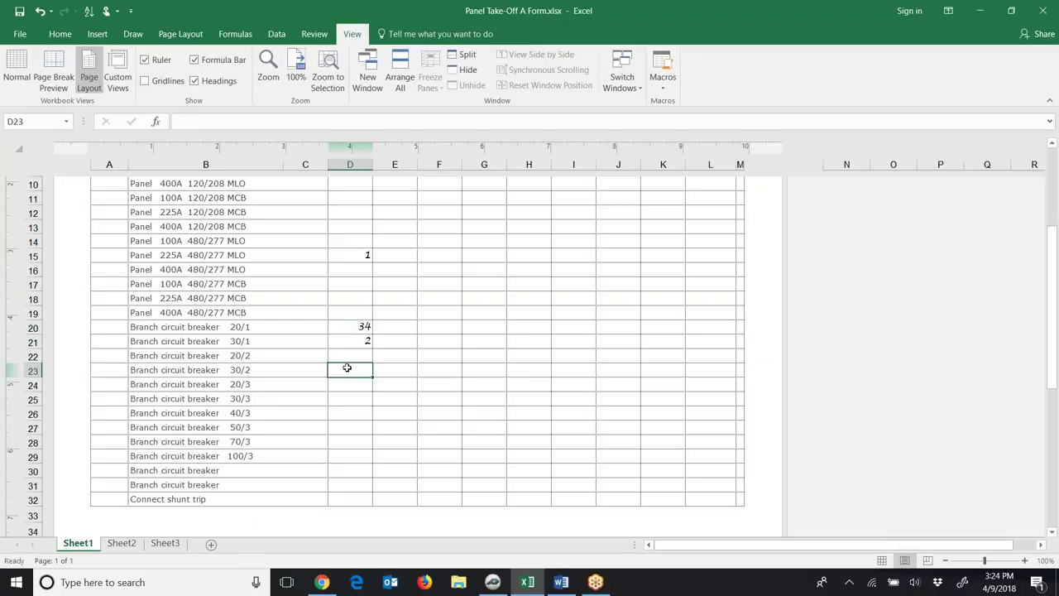
text(2)
click(432, 371)
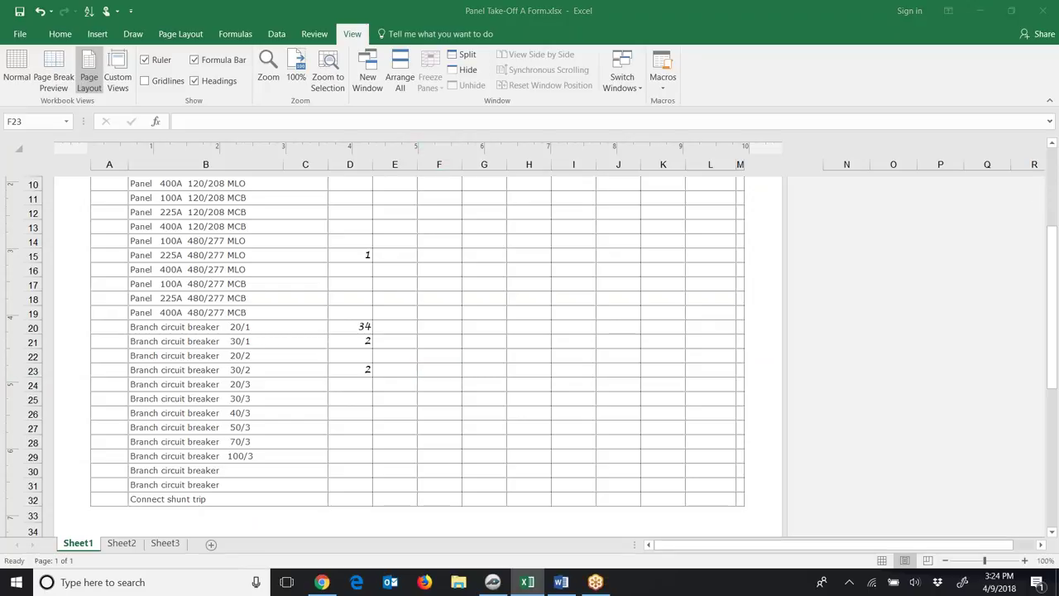
Open the Panels & Circuit Breakers take-off in Red Rhino, widen its catalog pane, then switch to PlanSwift.
key(alt+Tab)
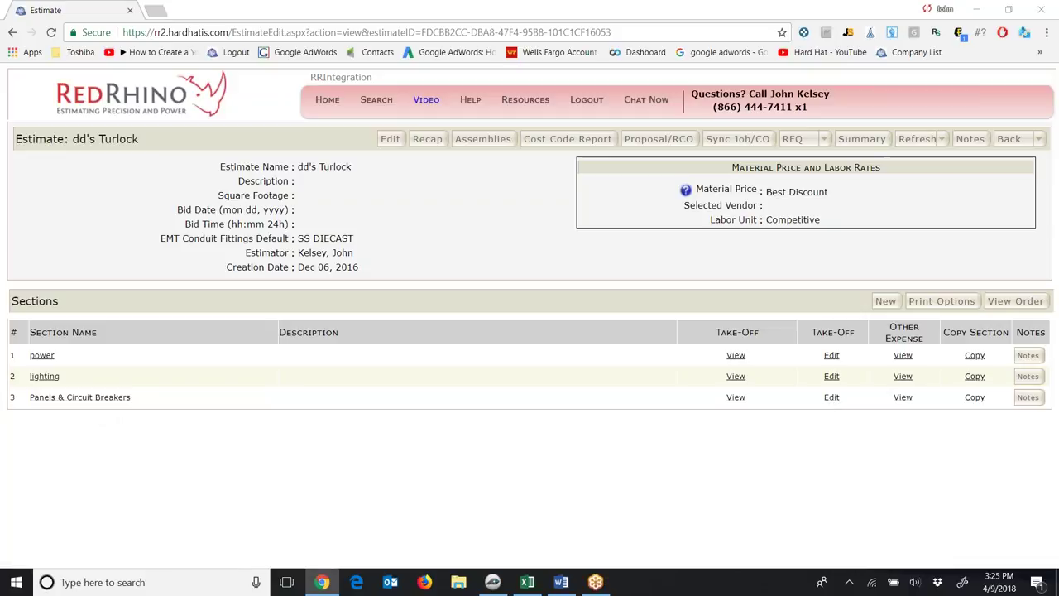
click(830, 398)
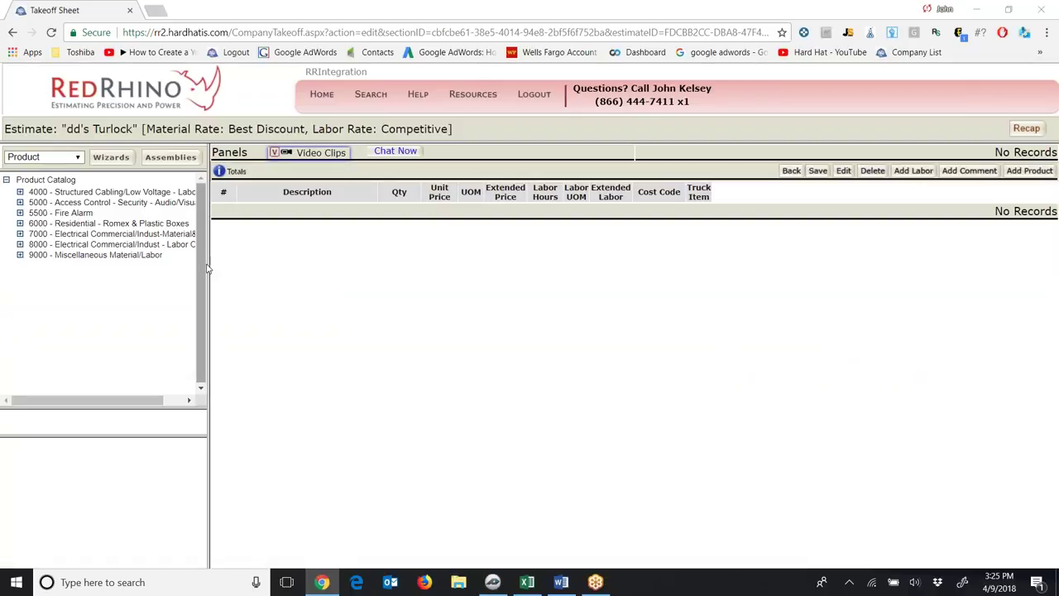
drag(208, 267, 224, 263)
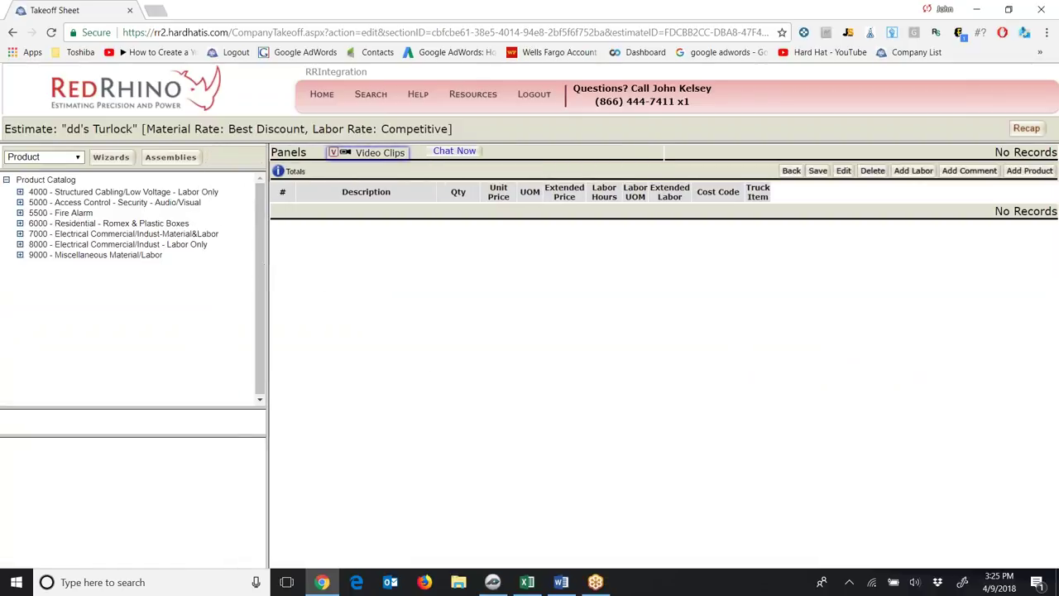
click(561, 581)
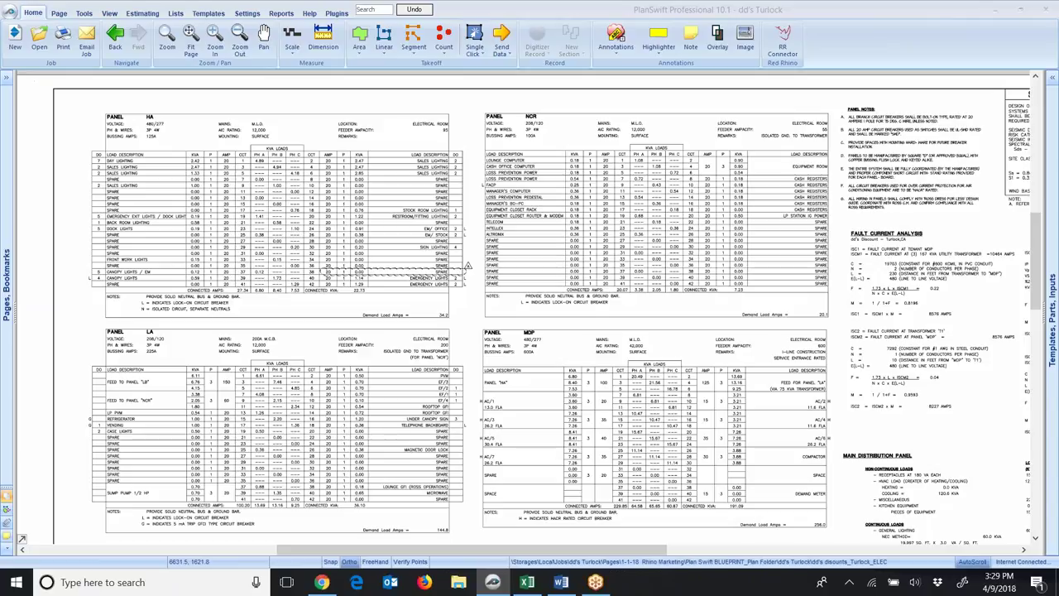
Zoom into Panel HA's schedule: 480/277 V, 3P 4W, 125A M.L.O., 22.73 kVA.
scroll(135, 132, up, 3)
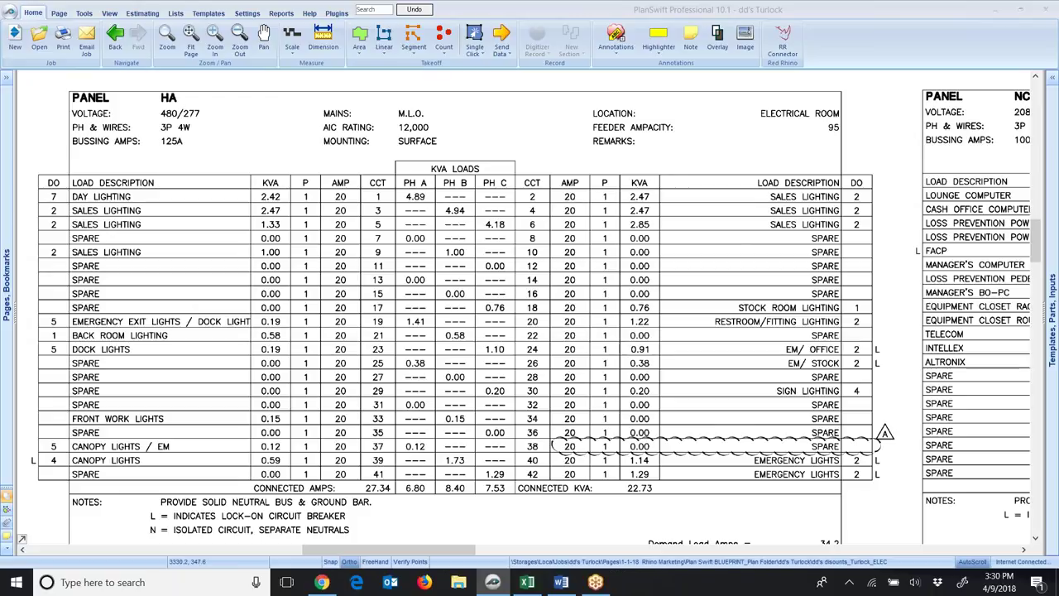
Page on to Panel LA's schedule, then go back to the Excel Panel Take-Off A Form.
key(Page_Down)
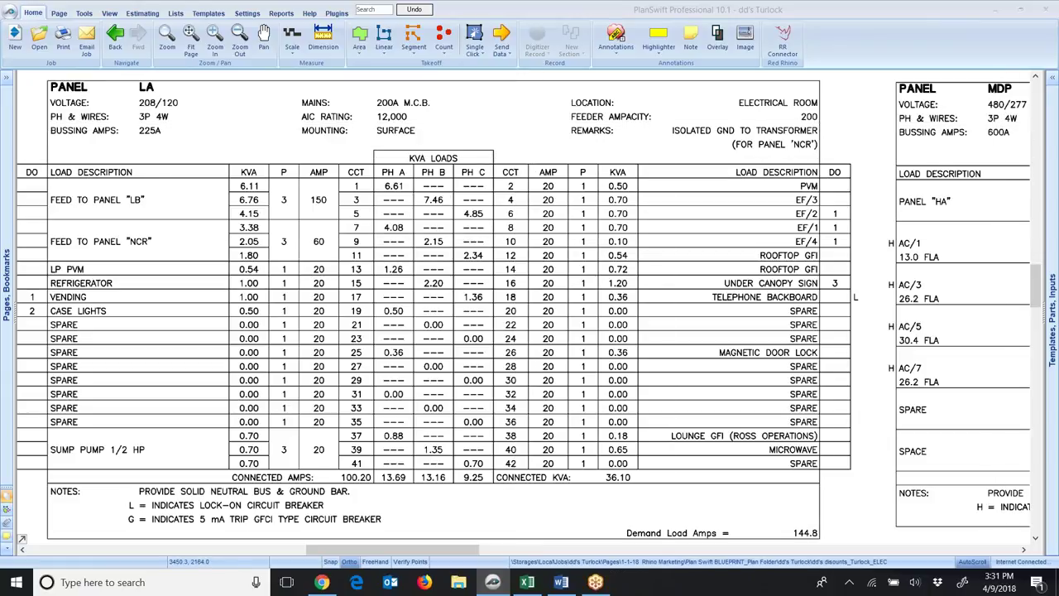
key(alt+Tab)
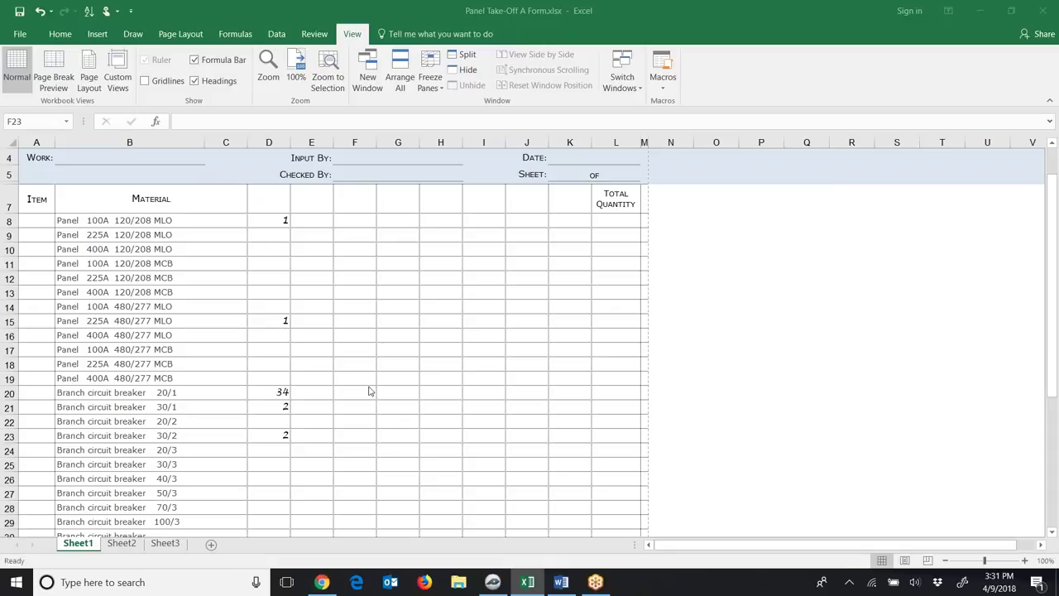
Check the column D counts (1, 1, 34, 2, 2) in Excel, then return to Panel LA in PlanSwift.
scroll(368, 378, down, 2)
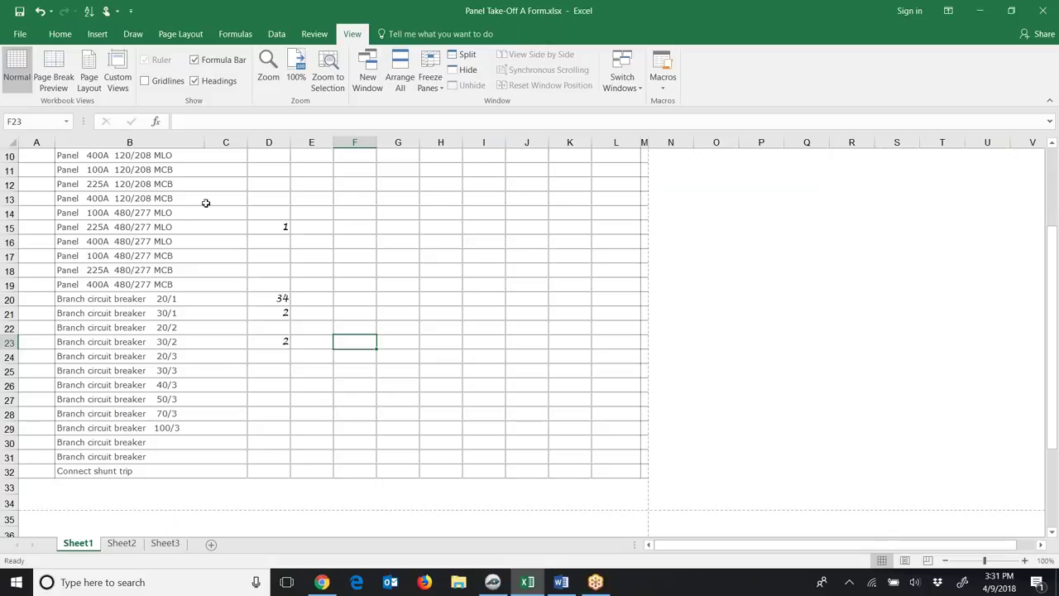
scroll(229, 313, up, 2)
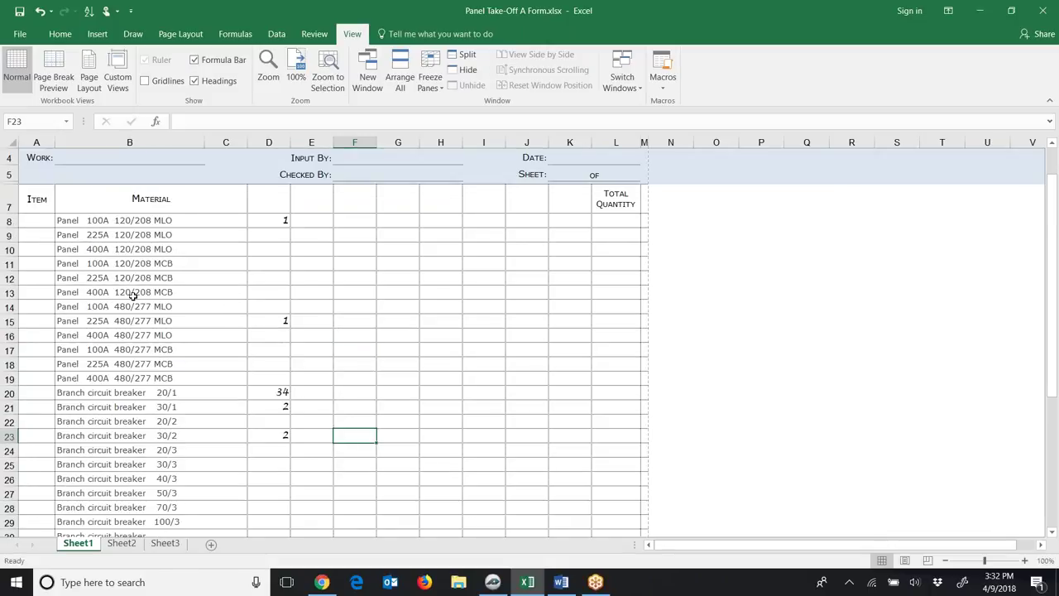
scroll(164, 329, down, 3)
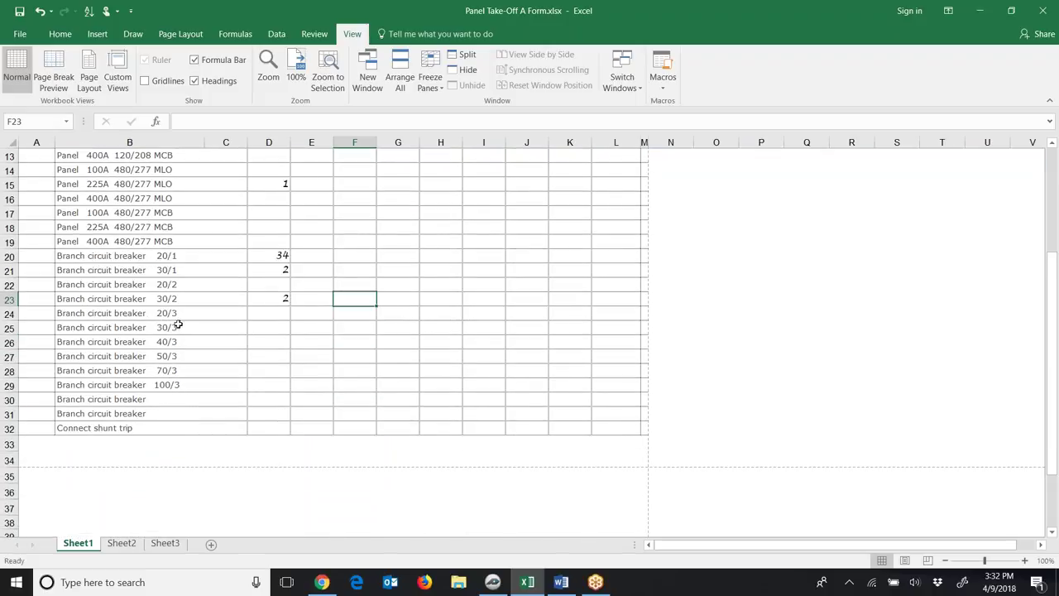
scroll(398, 315, up, 4)
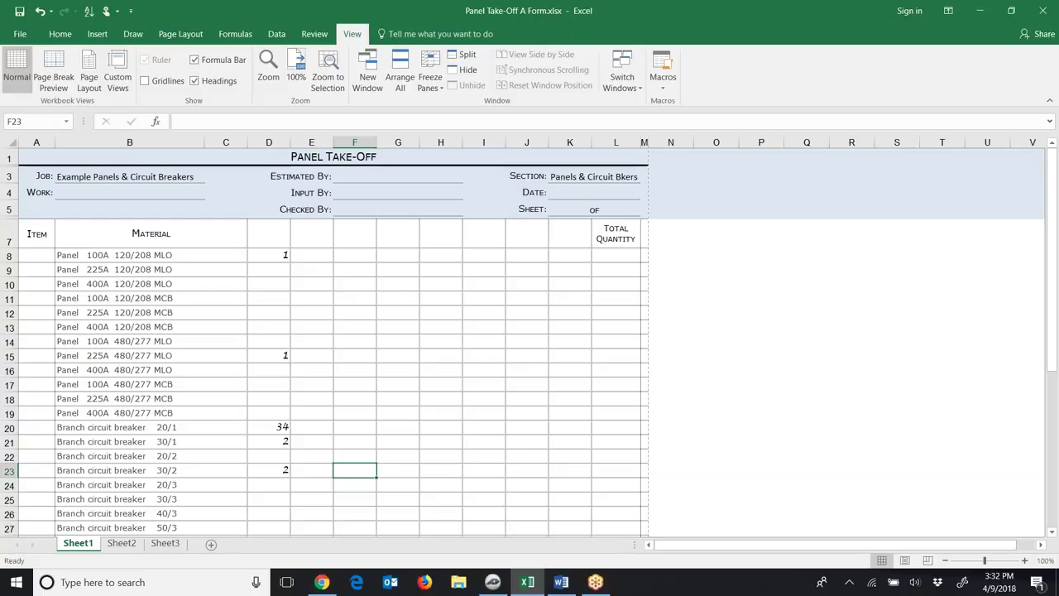
key(alt+Tab)
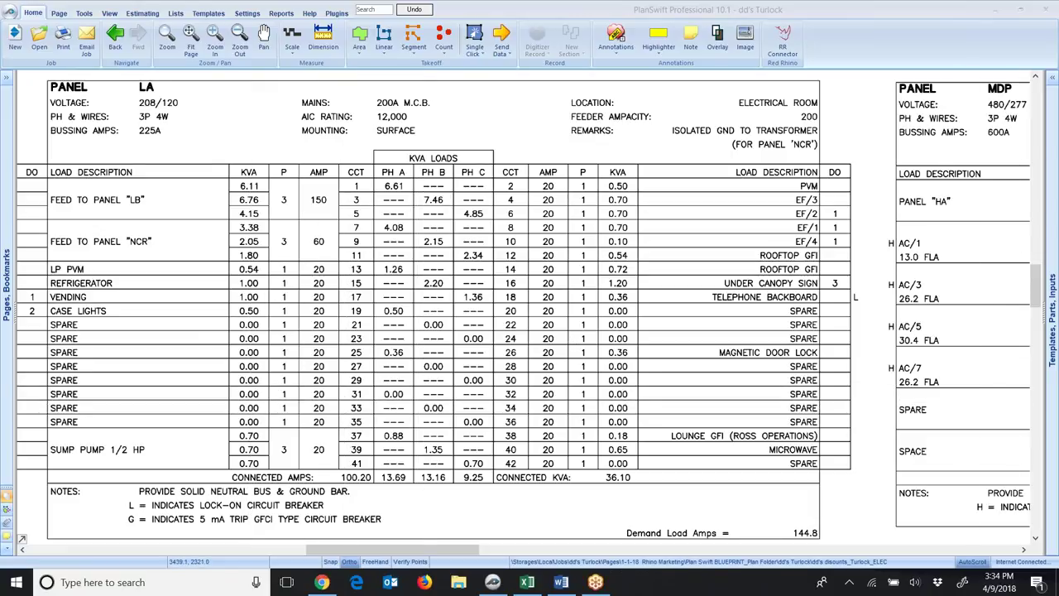
Go to the dd's Turlock estimate's Panels take-off sheet in Red Rhino, still with no products.
key(alt+Tab)
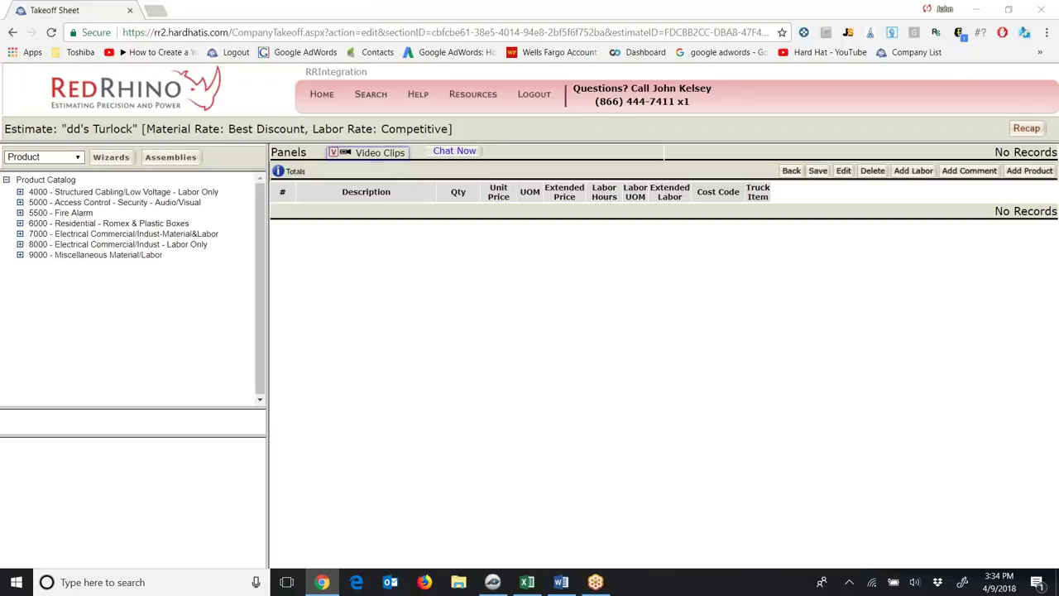
click(367, 154)
mouse_move(365, 157)
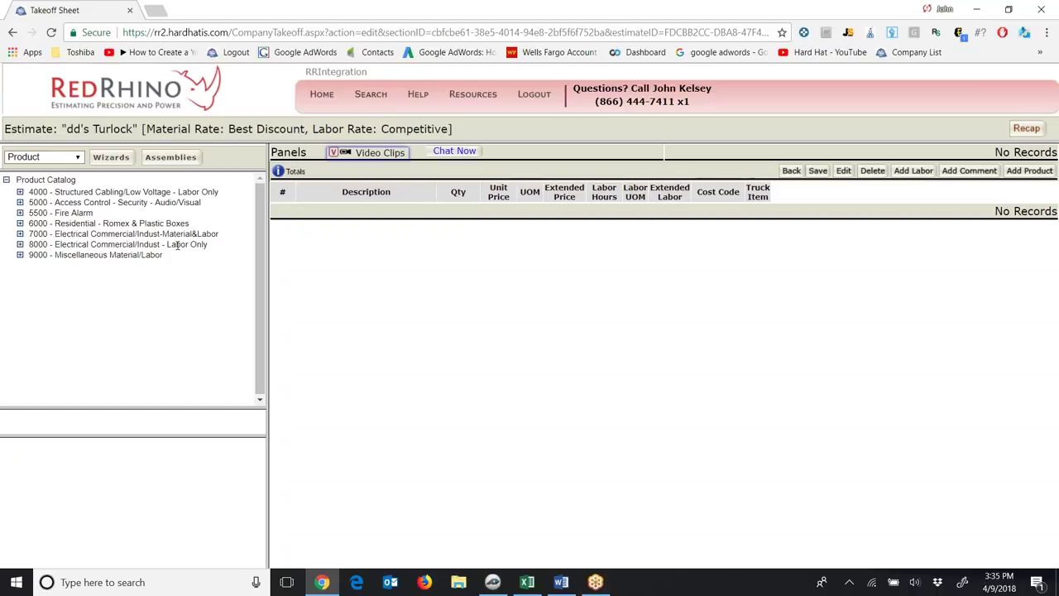
In the Product Catalog tree, expand 8000 Electrical Commercial/Indust - Labor Only and choose 11005 - Panels - 100 Amp to 400 Amp.
click(21, 245)
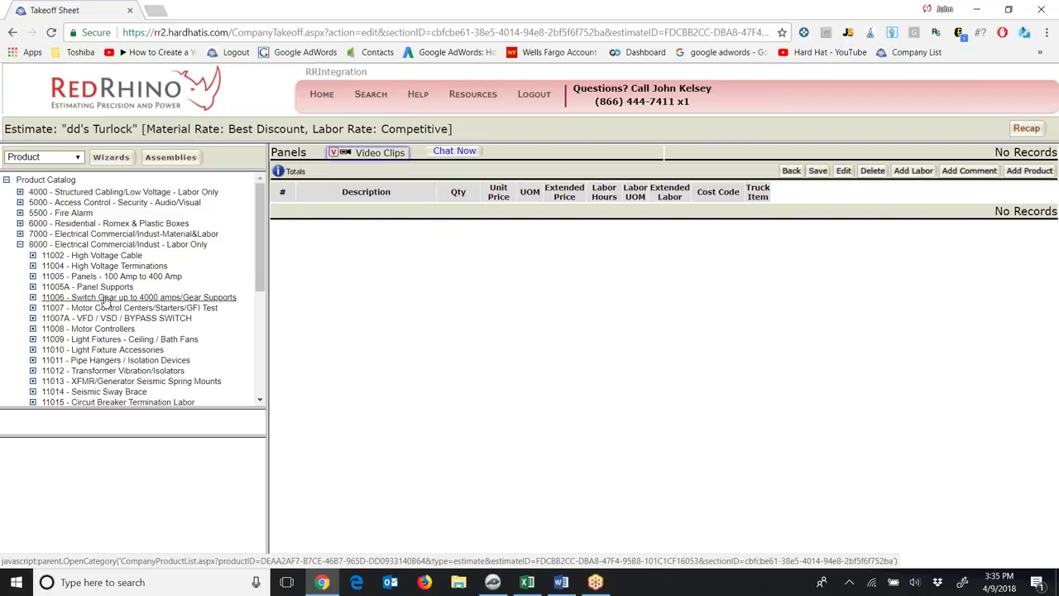
click(101, 278)
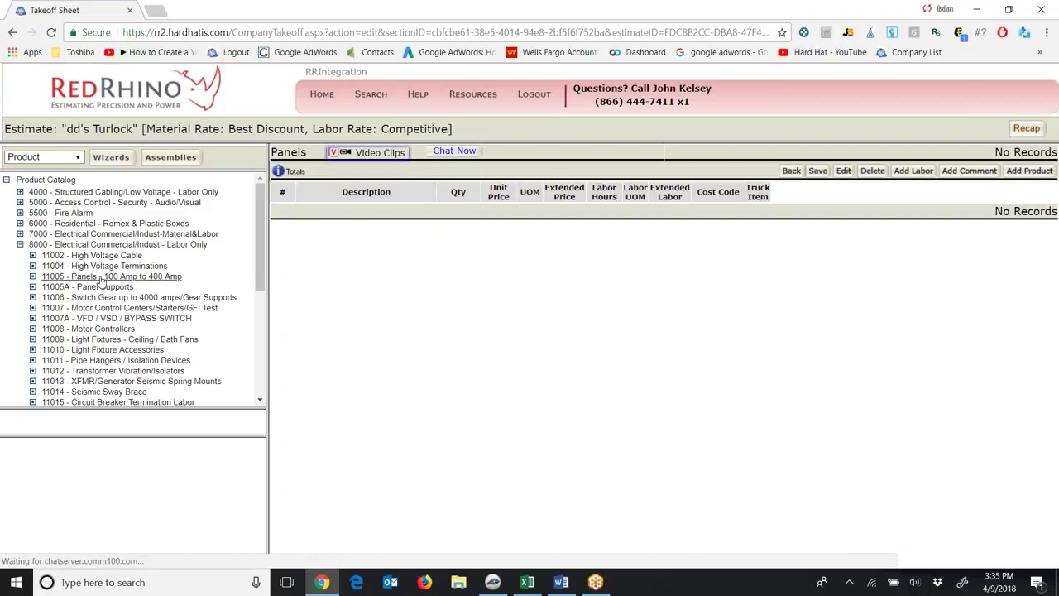